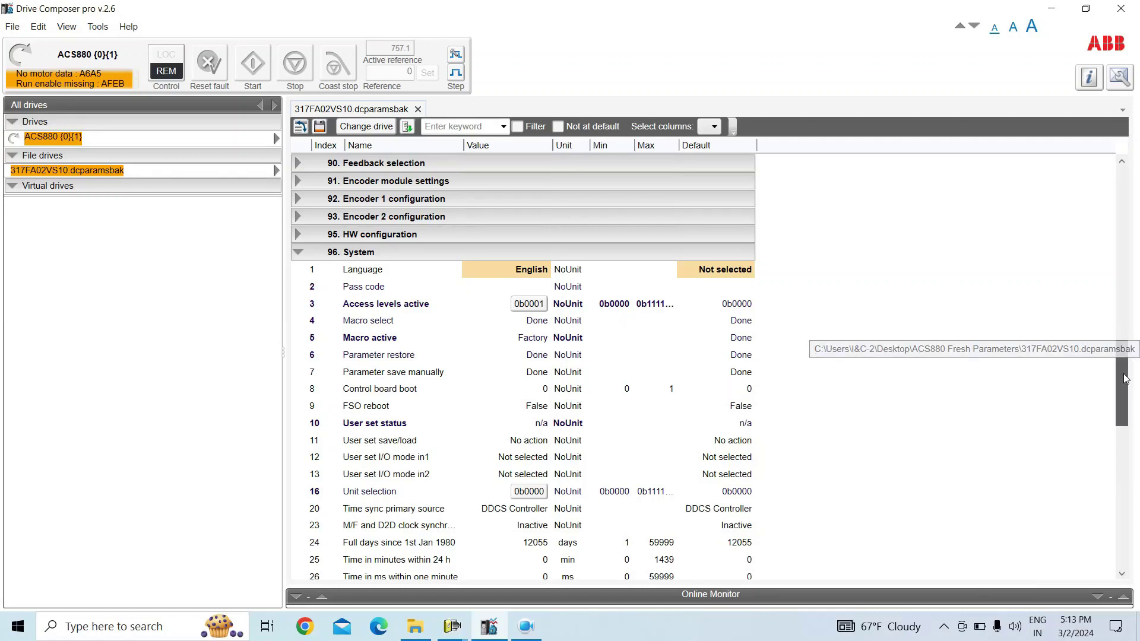
Examine the System and Motor control parameter groups of the 317FA02VS10 backup file
{"action": "scroll", "coordinate": [1125, 378], "scroll_direction": "up", "scroll_amount": 1}
{"action": "scroll", "coordinate": [1125, 378], "scroll_direction": "down", "scroll_amount": 2}
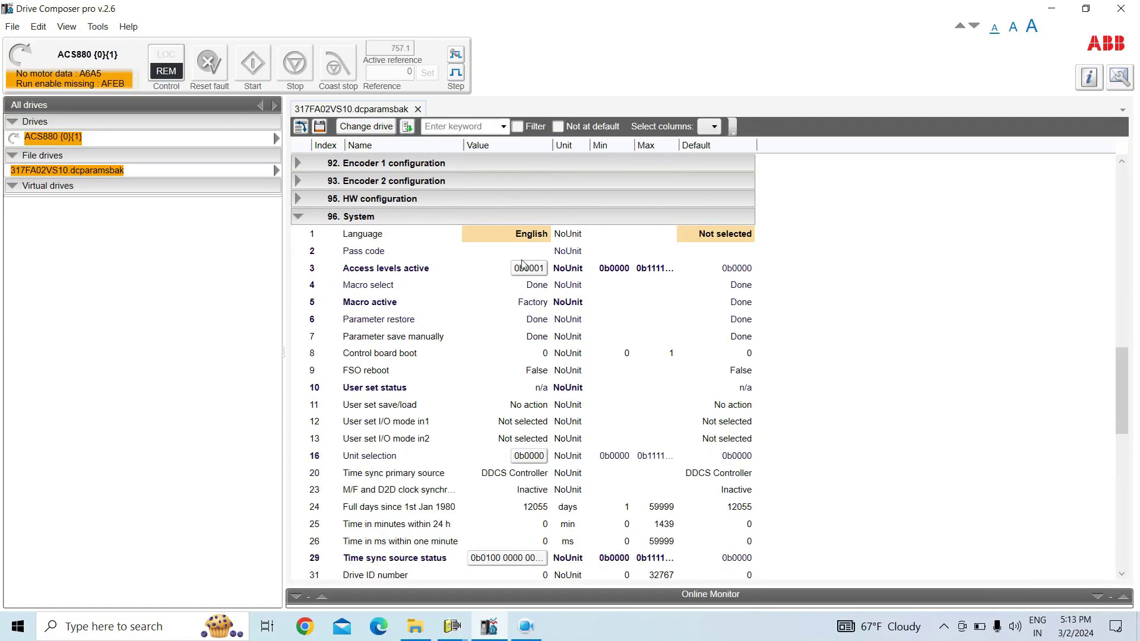
{"action": "left_click", "coordinate": [298, 217]}
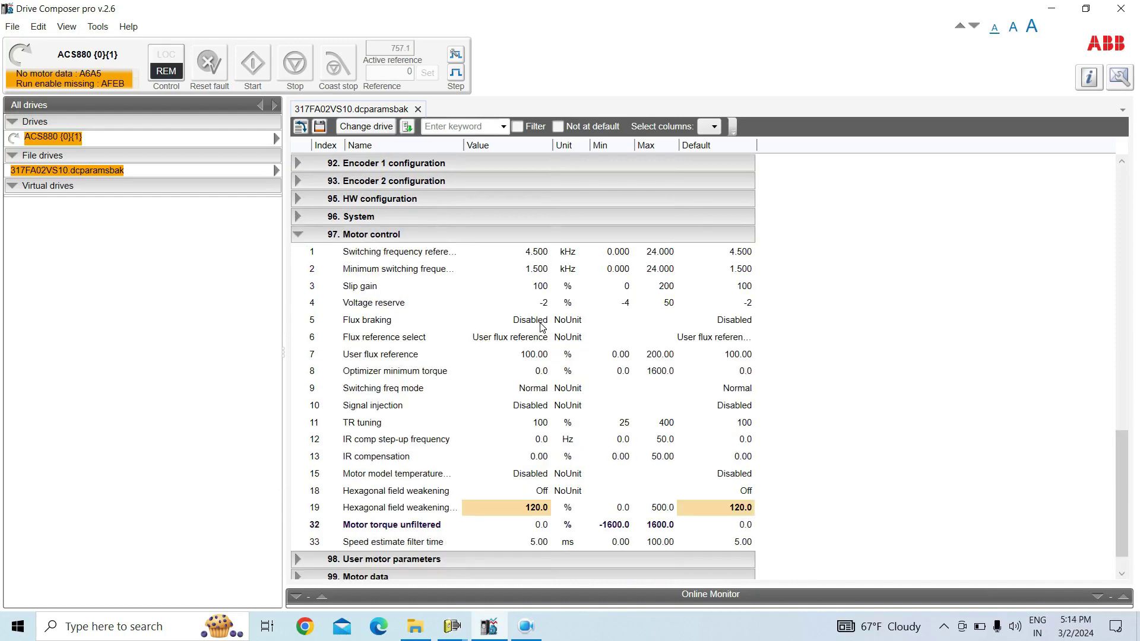
{"action": "left_click", "coordinate": [298, 217]}
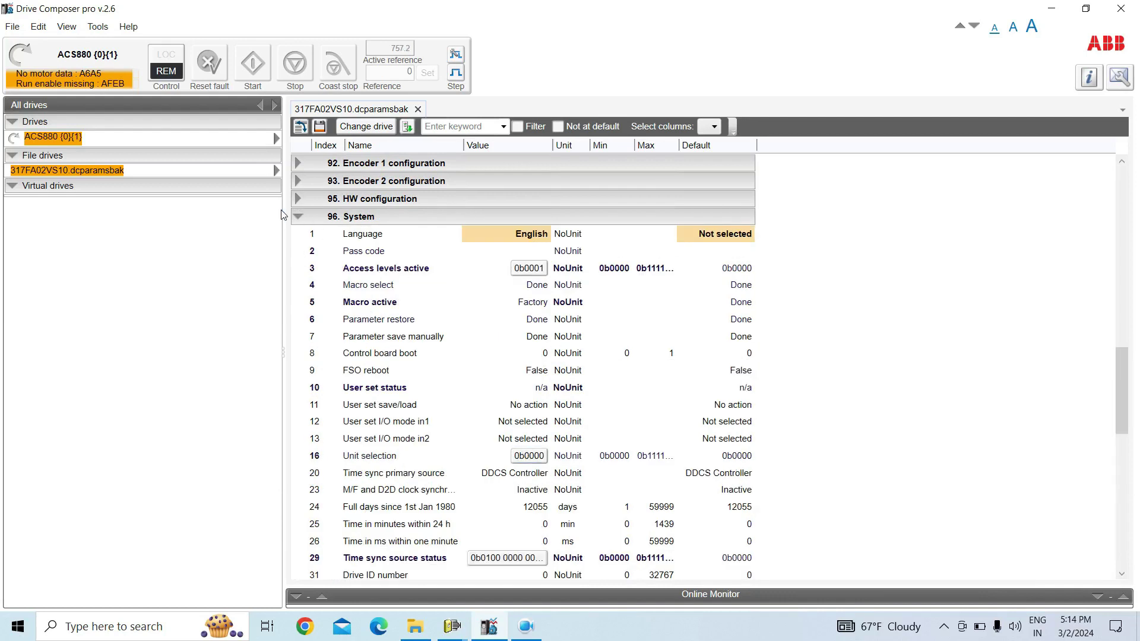
{"action": "left_click", "coordinate": [297, 217]}
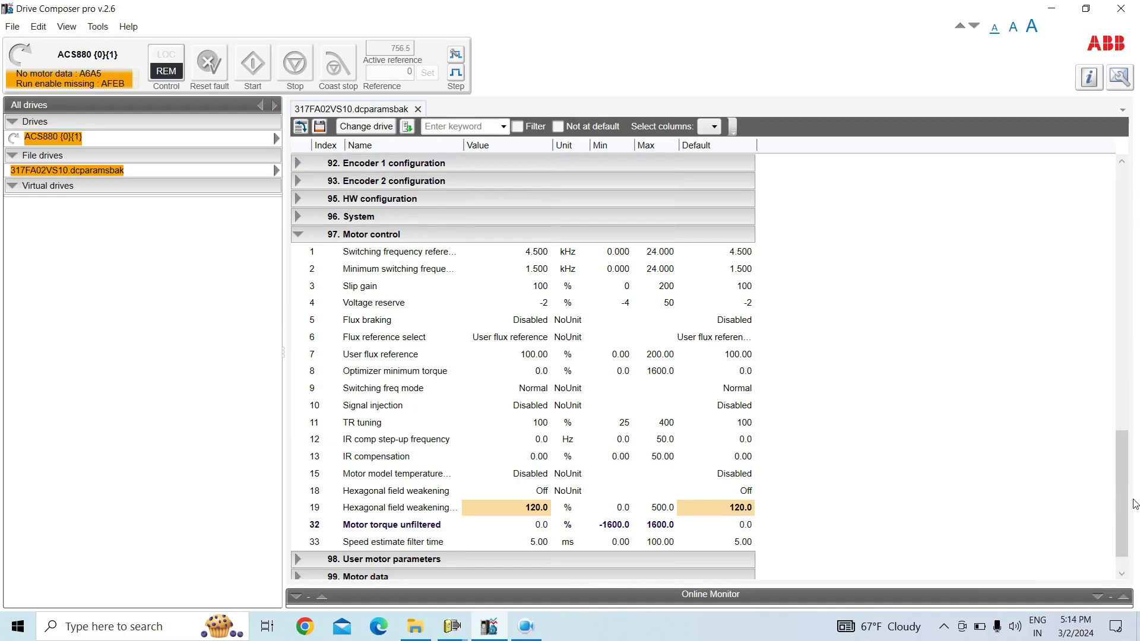
Examine the System info group with the Value column widened to read the full drive rating id, and collapse System info and Standard AI
{"action": "left_click_drag", "start_coordinate": [1121, 508], "coordinate": [1123, 126]}
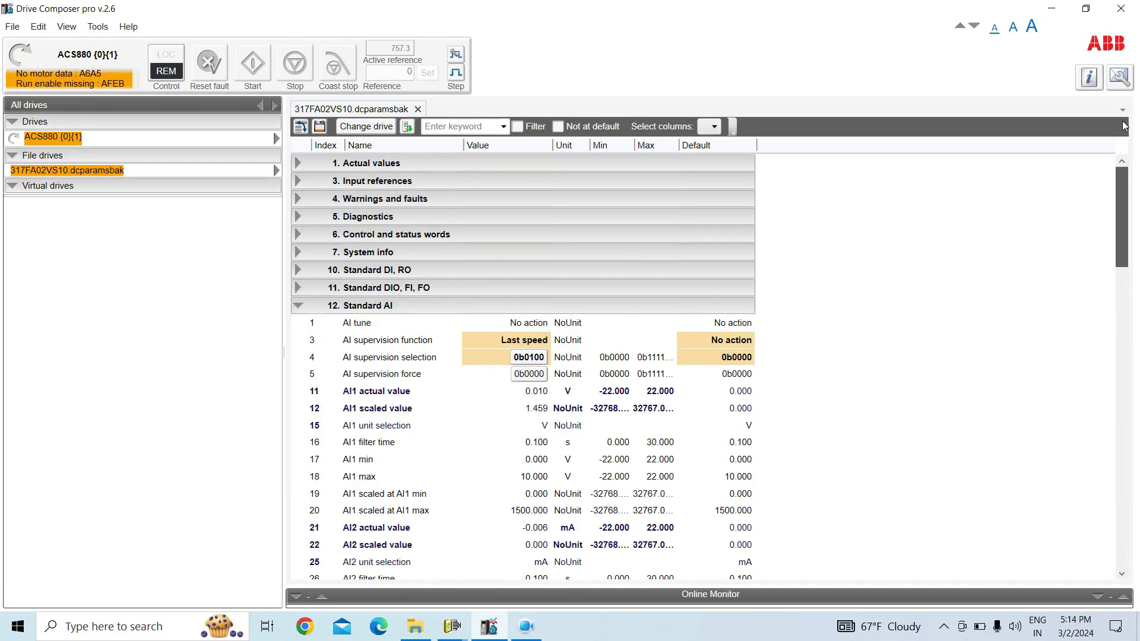
{"action": "left_click", "coordinate": [298, 253]}
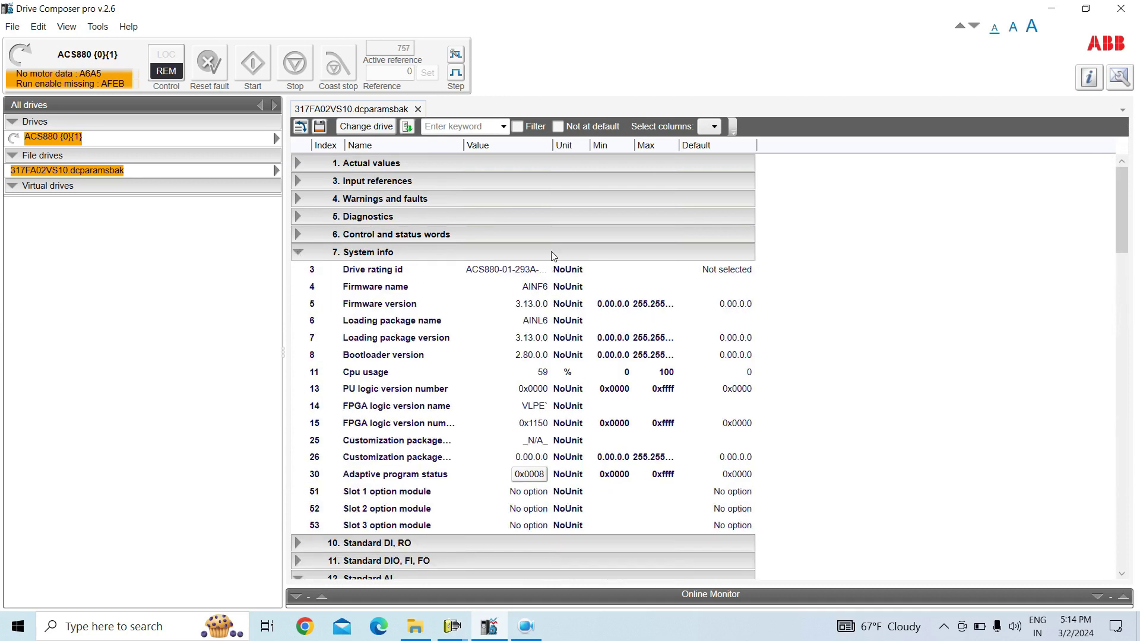
{"action": "left_click_drag", "start_coordinate": [558, 146], "coordinate": [688, 178]}
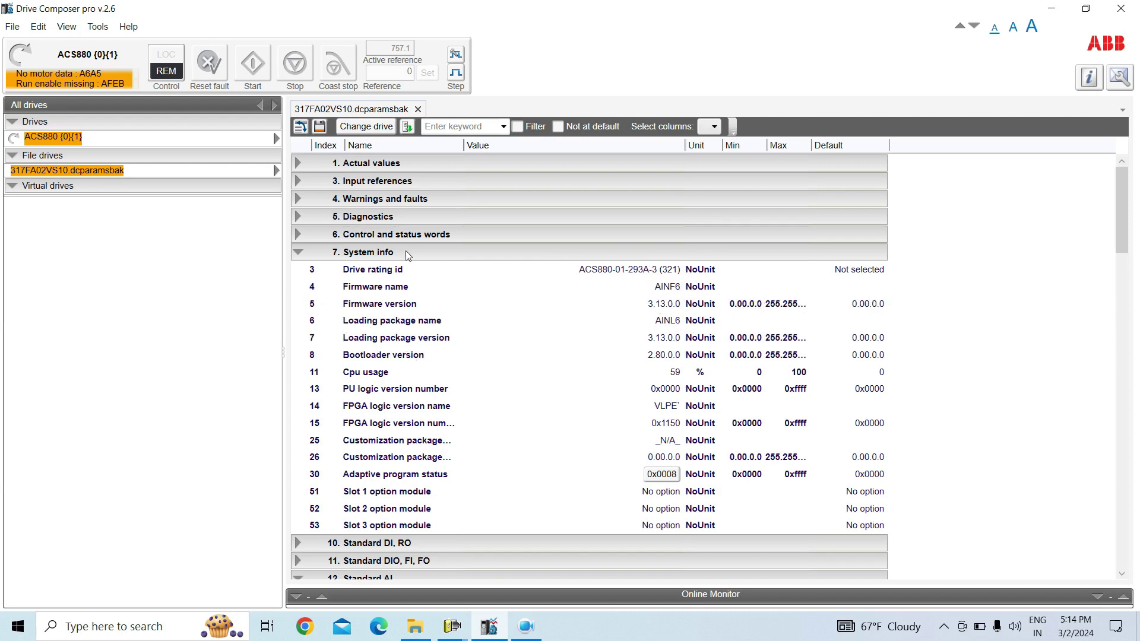
{"action": "left_click", "coordinate": [299, 253]}
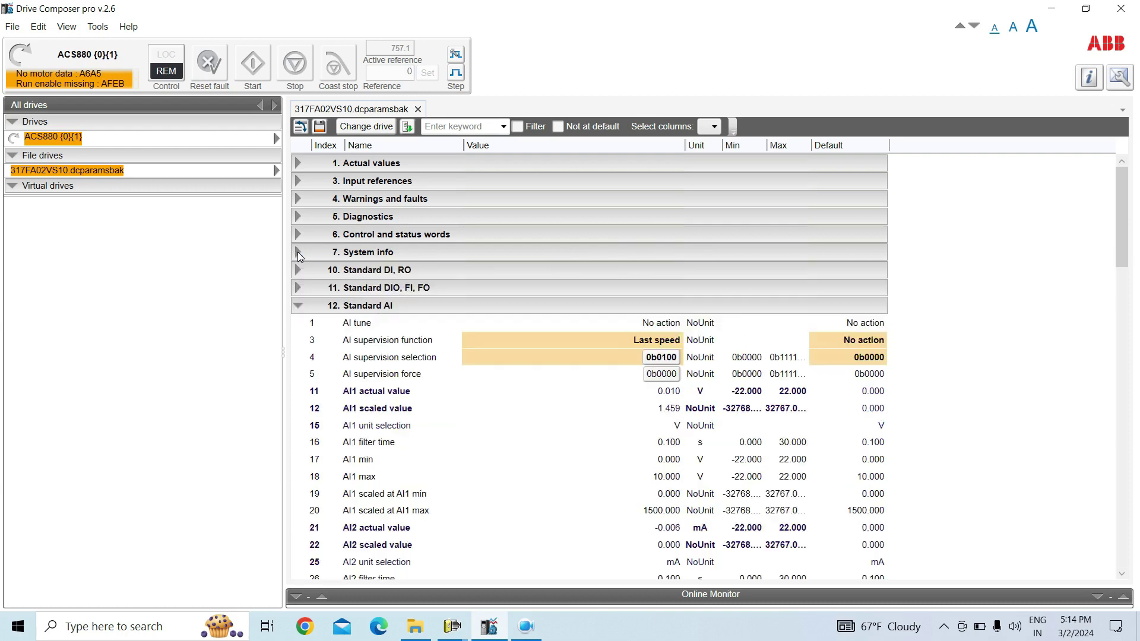
{"action": "left_click", "coordinate": [298, 306]}
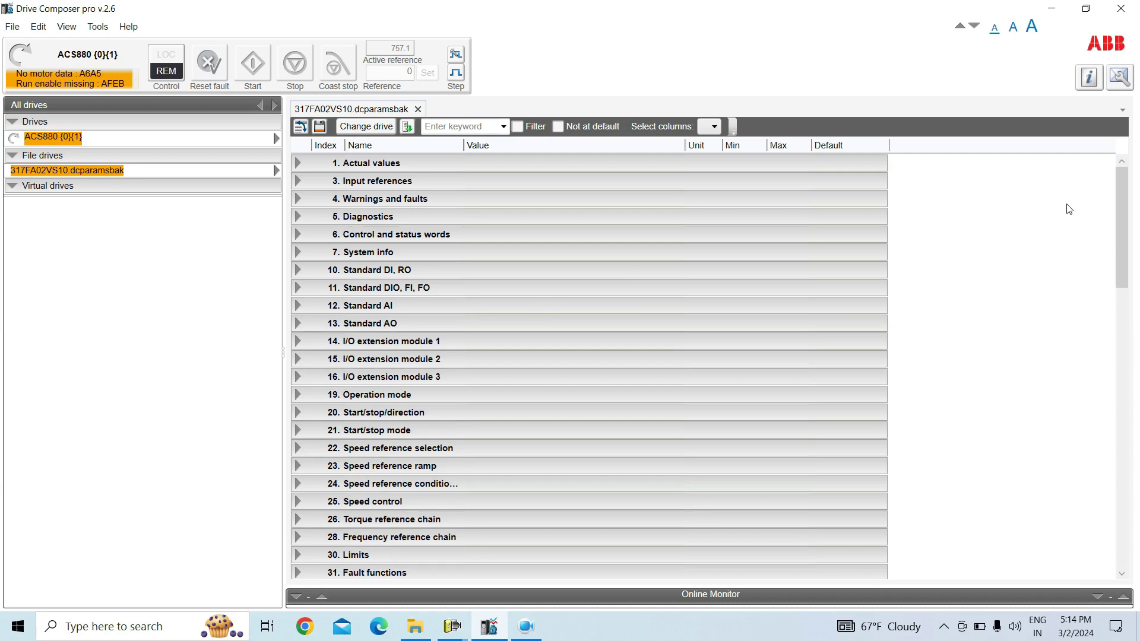
Set the Control board boot parameter in group 96 System of the backup file to 1, with the Motor control group collapsed
{"action": "left_click_drag", "start_coordinate": [1125, 215], "coordinate": [811, 523]}
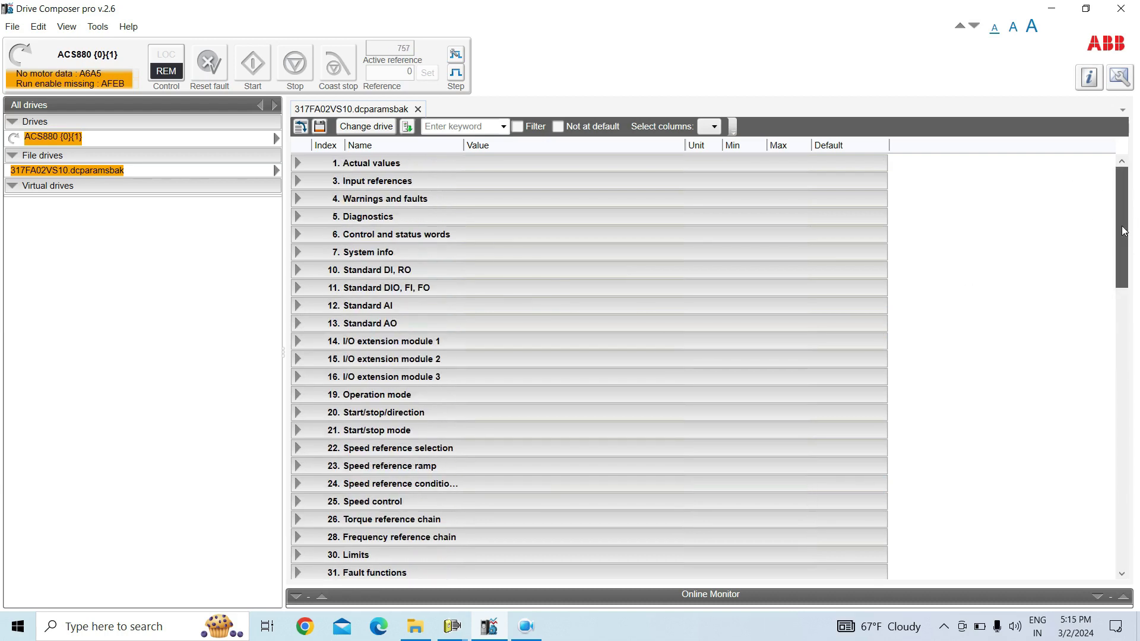
{"action": "left_click_drag", "start_coordinate": [1124, 262], "coordinate": [1092, 405]}
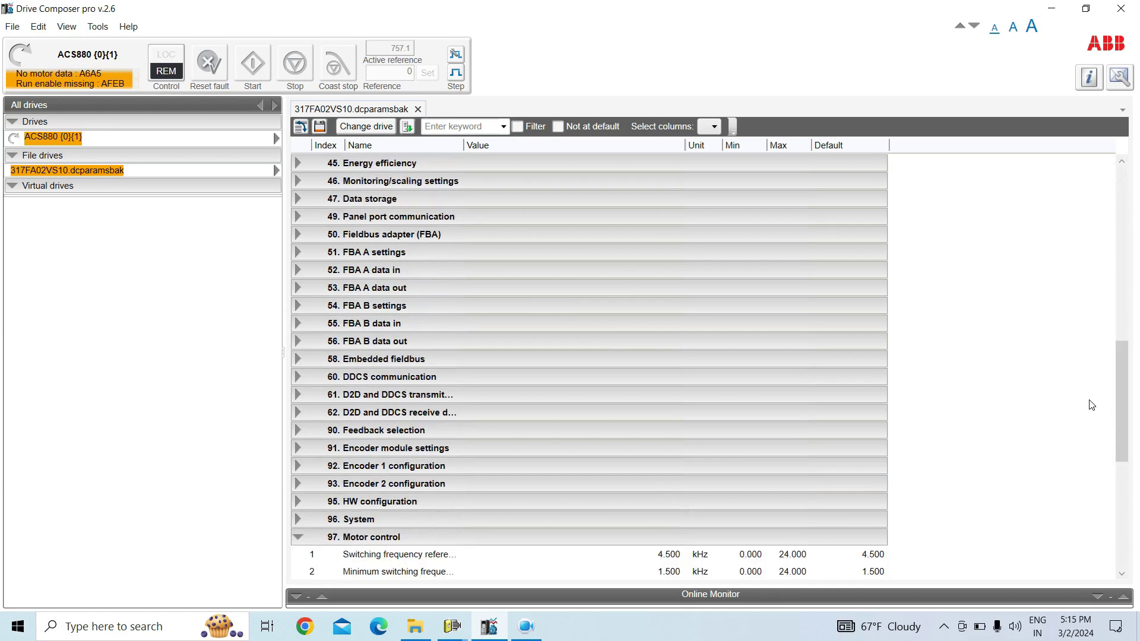
{"action": "left_click", "coordinate": [297, 540]}
{"action": "left_click", "coordinate": [297, 519]}
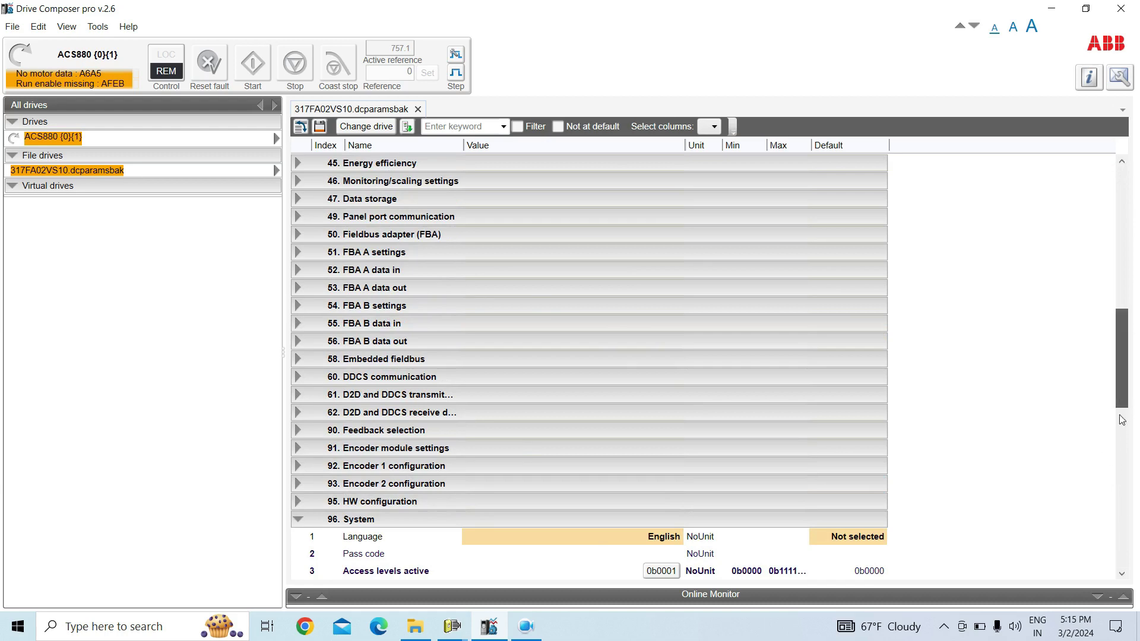
{"action": "left_click_drag", "start_coordinate": [1123, 412], "coordinate": [1122, 463]}
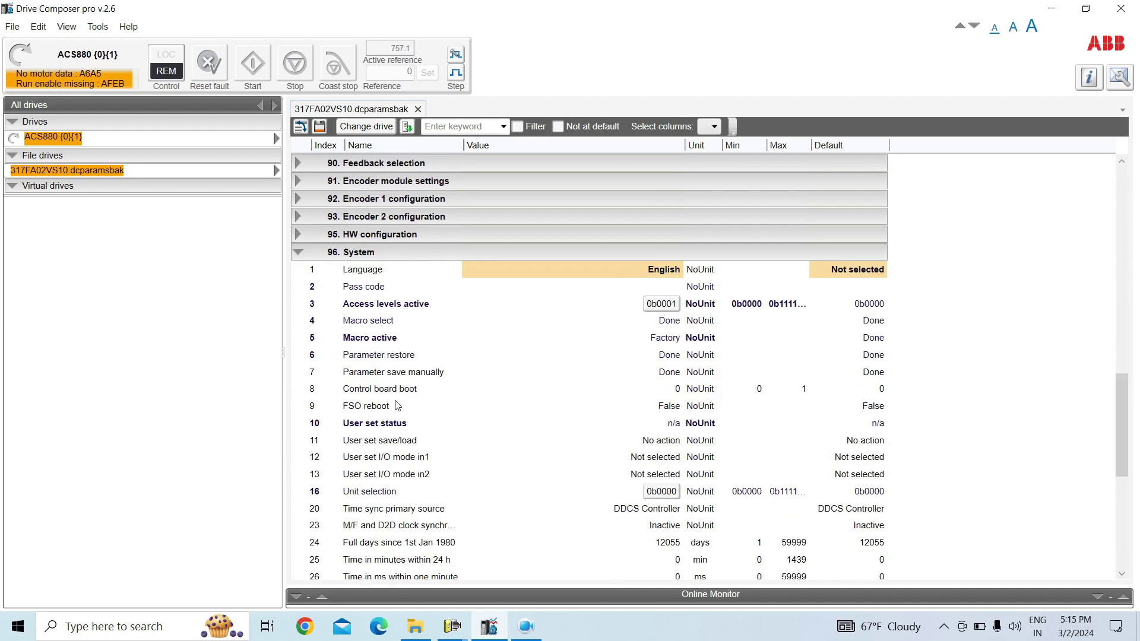
{"action": "left_click", "coordinate": [368, 393]}
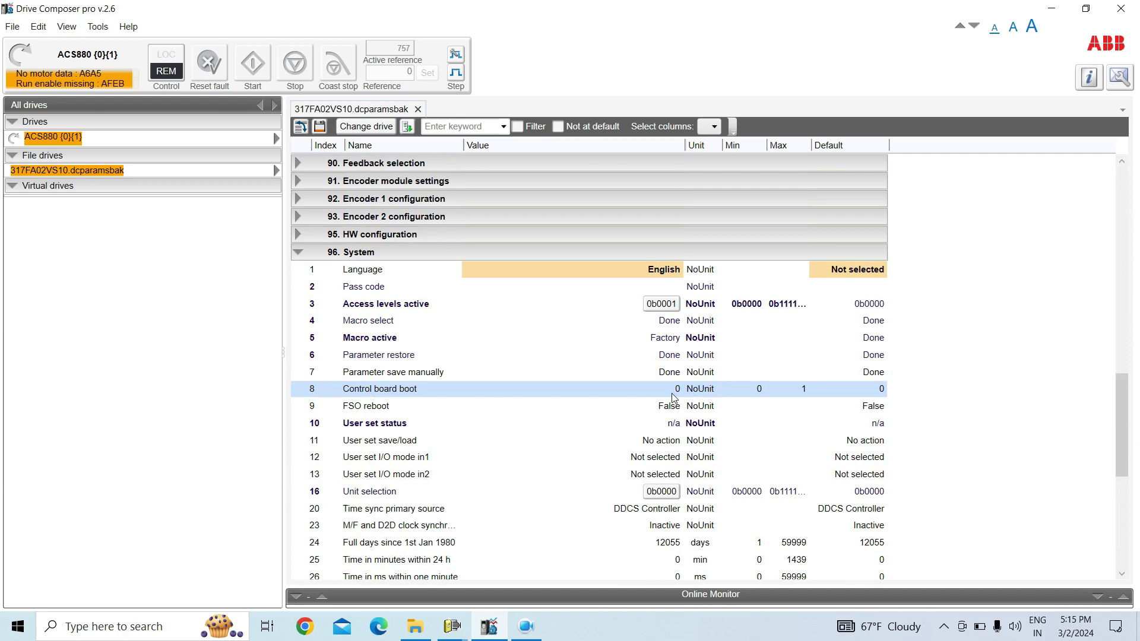
{"action": "left_click", "coordinate": [356, 410]}
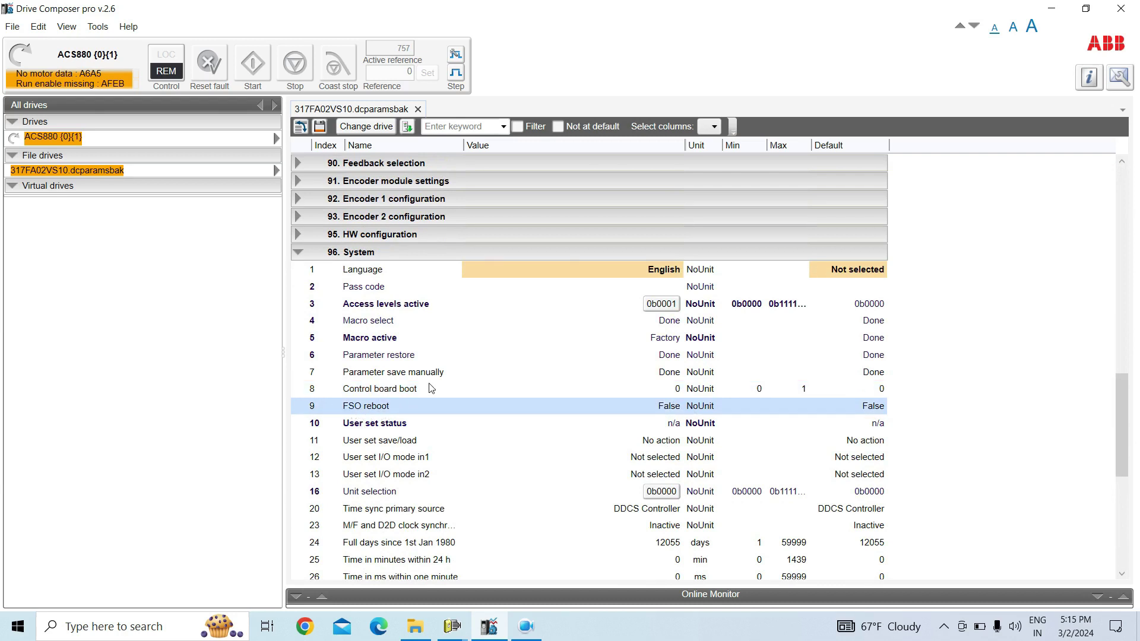
{"action": "left_click", "coordinate": [404, 391]}
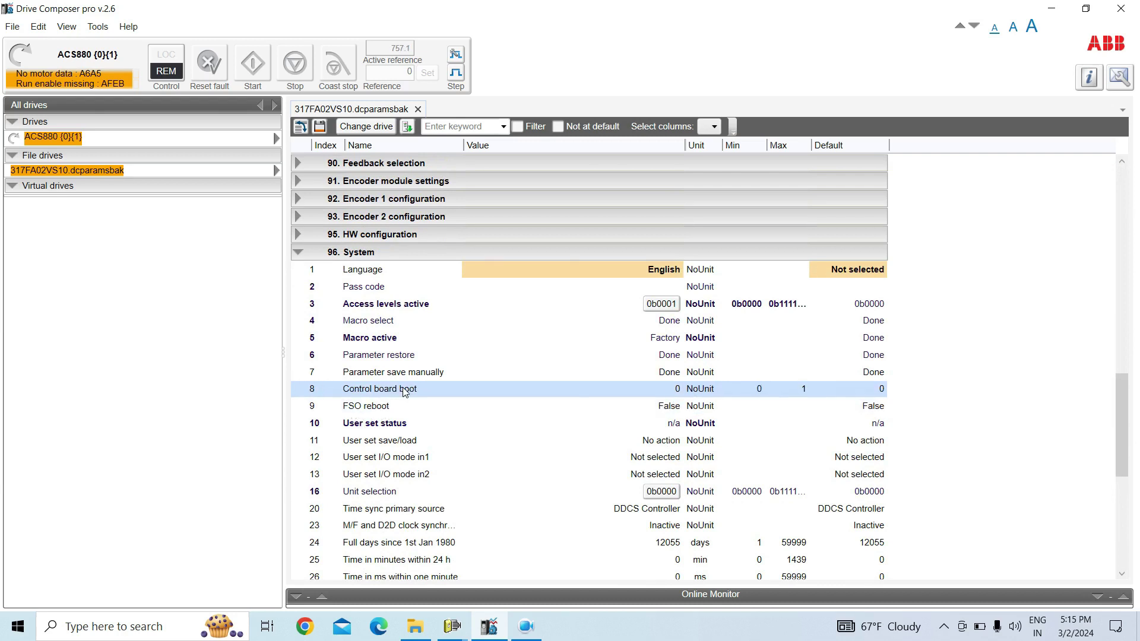
{"action": "left_click", "coordinate": [677, 390]}
{"action": "type", "text": "1"}
{"action": "key", "text": "Return"}
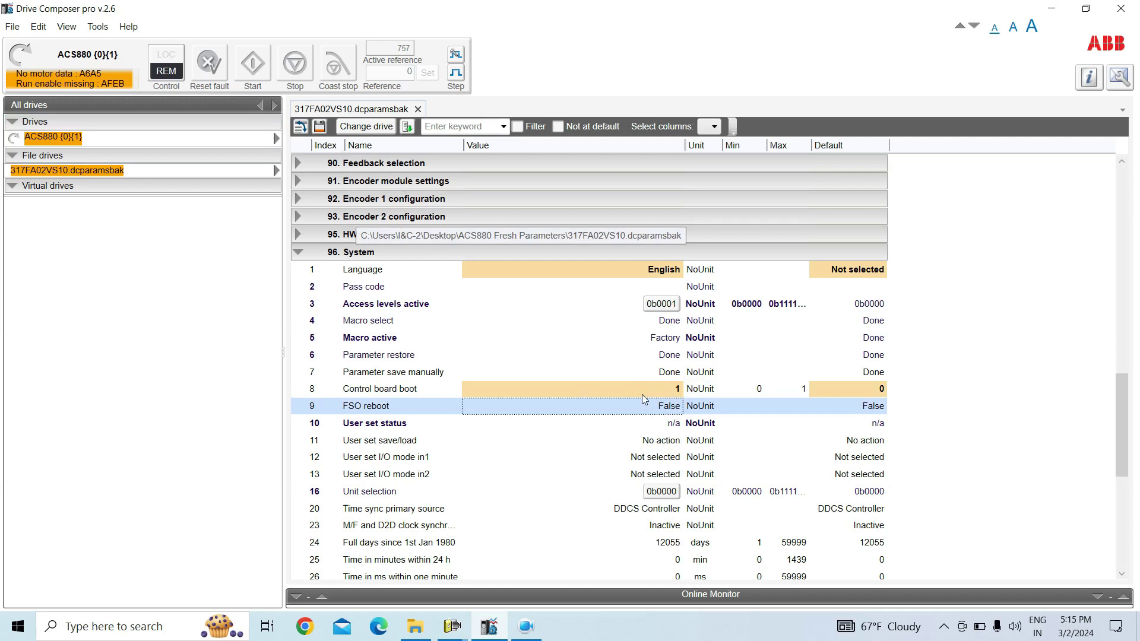
{"action": "left_click", "coordinate": [668, 391]}
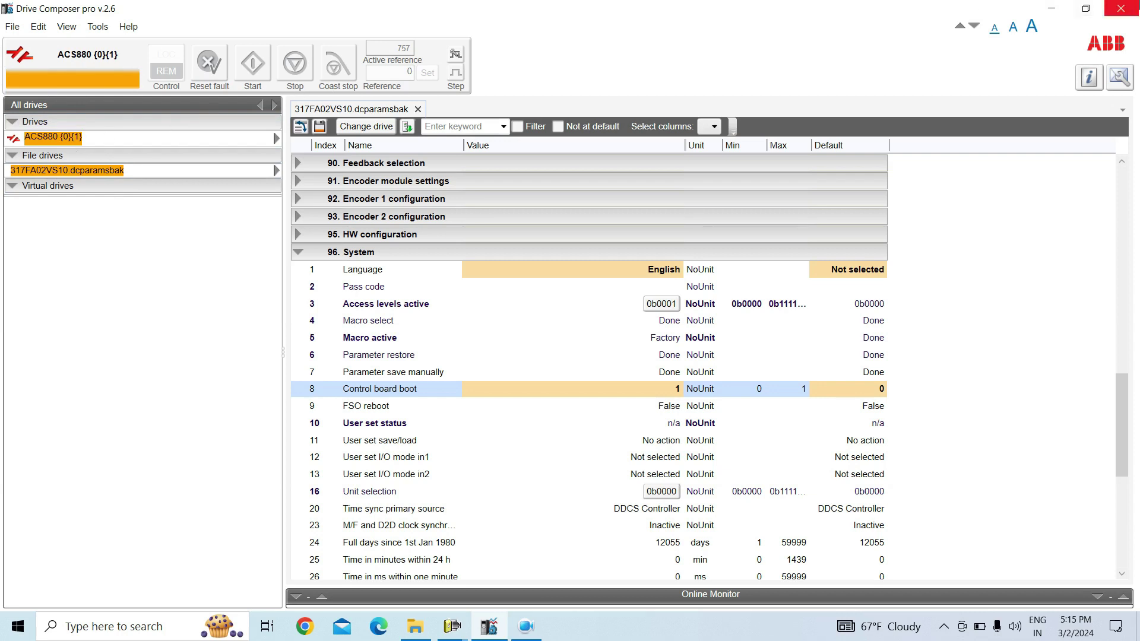
Close Drive Composer pro, dismiss the AutoPlay notification, and restart the program with a USB/COM connection to the drive
{"action": "left_click", "coordinate": [1121, 8]}
{"action": "left_click", "coordinate": [564, 334]}
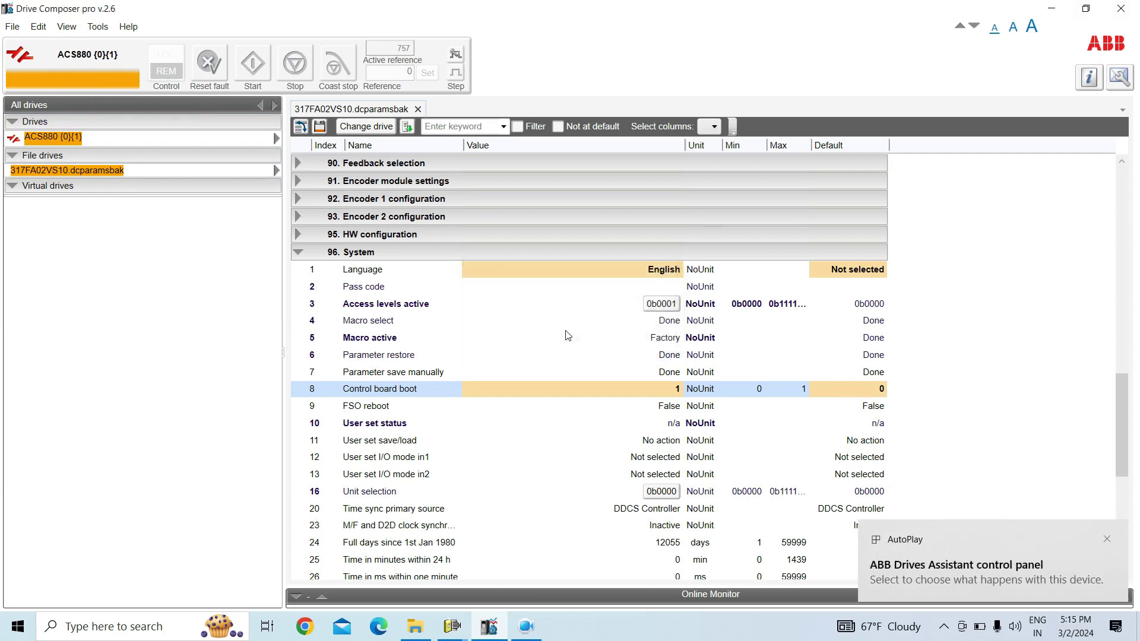
{"action": "left_click", "coordinate": [1108, 540]}
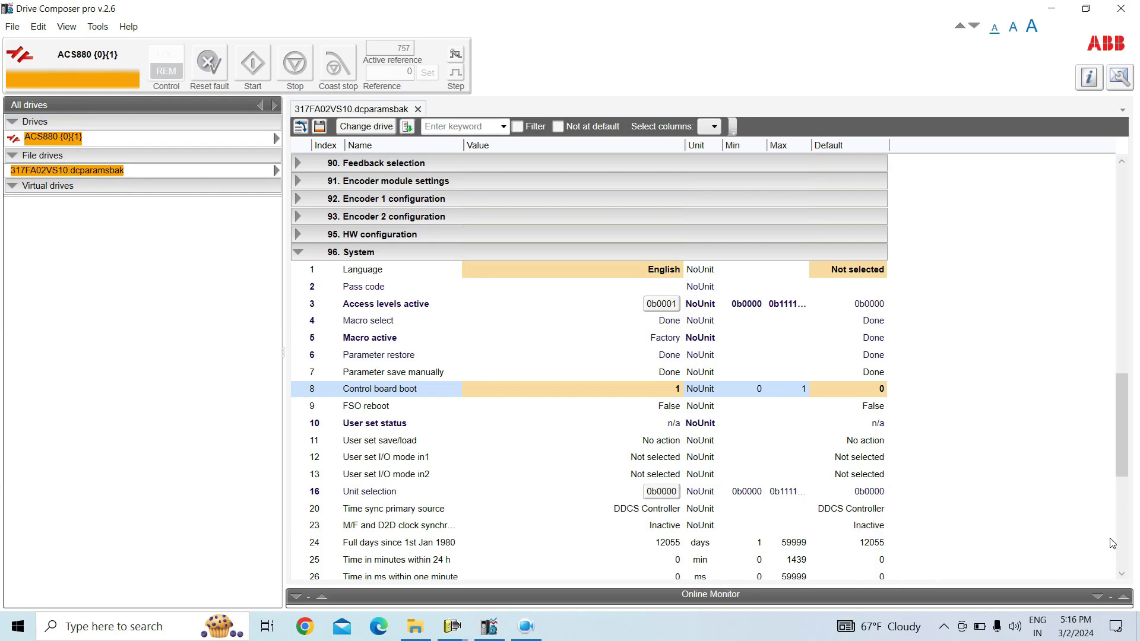
{"action": "left_click", "coordinate": [1120, 8]}
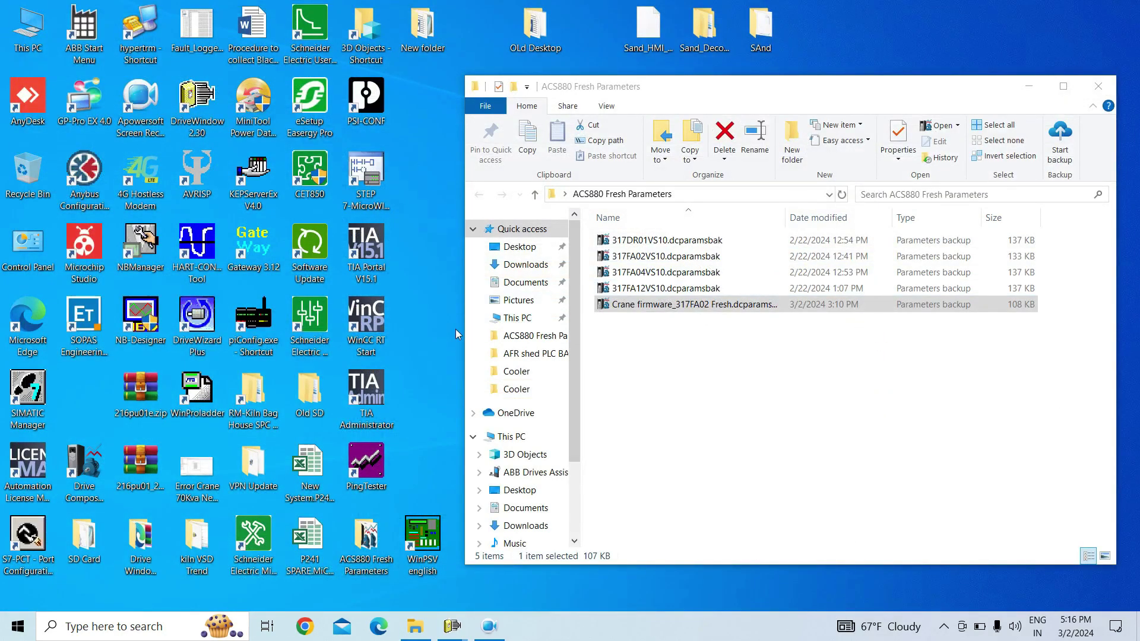
{"action": "double_click", "coordinate": [76, 483]}
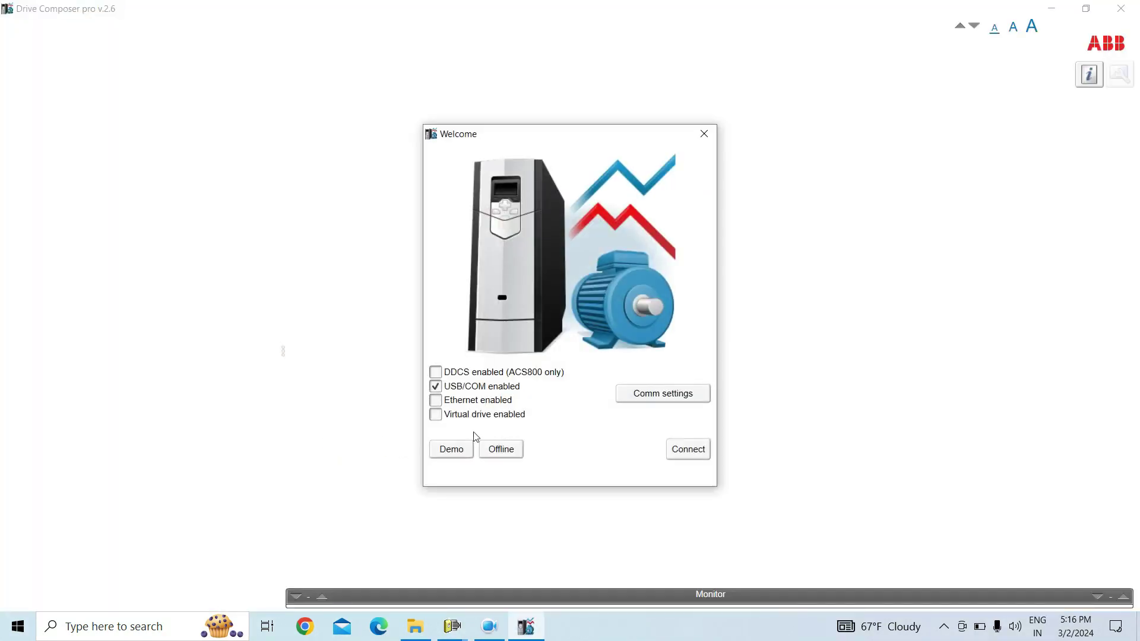
{"action": "left_click", "coordinate": [704, 449]}
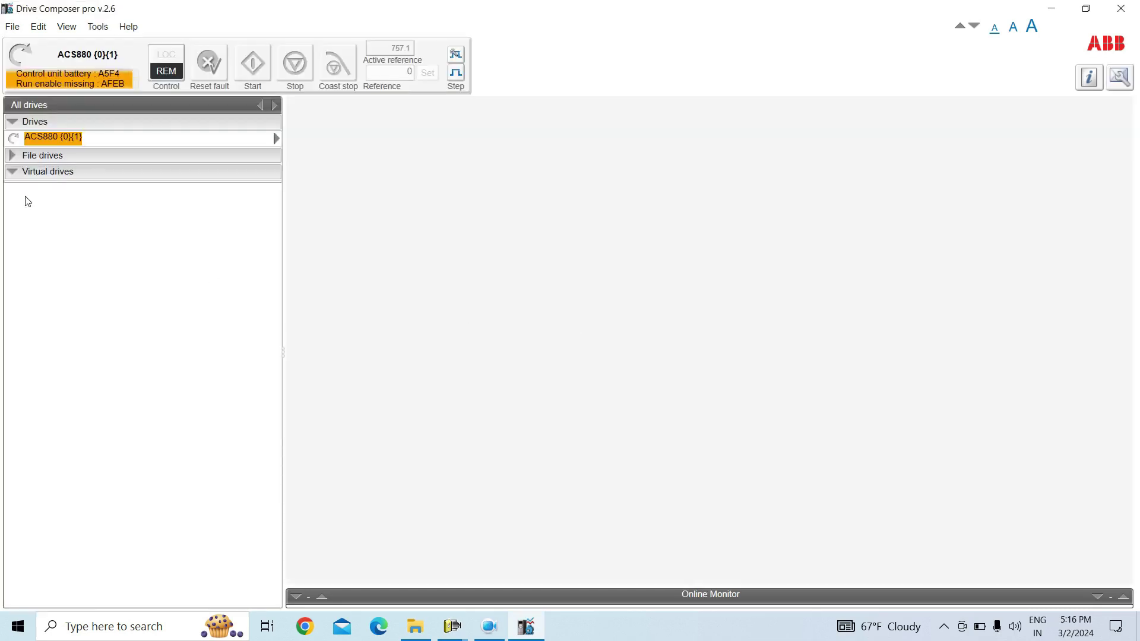
Open the connected ACS880 drive's parameters and widen the Value column to read the full drive rating id in System info
{"action": "left_click", "coordinate": [134, 140]}
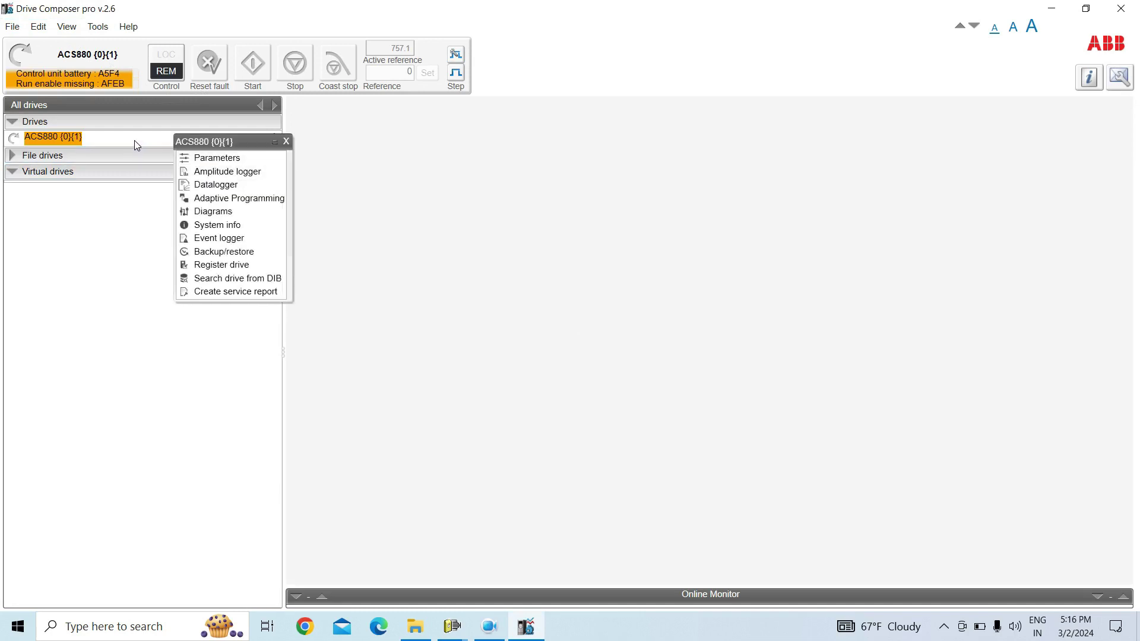
{"action": "left_click", "coordinate": [208, 157]}
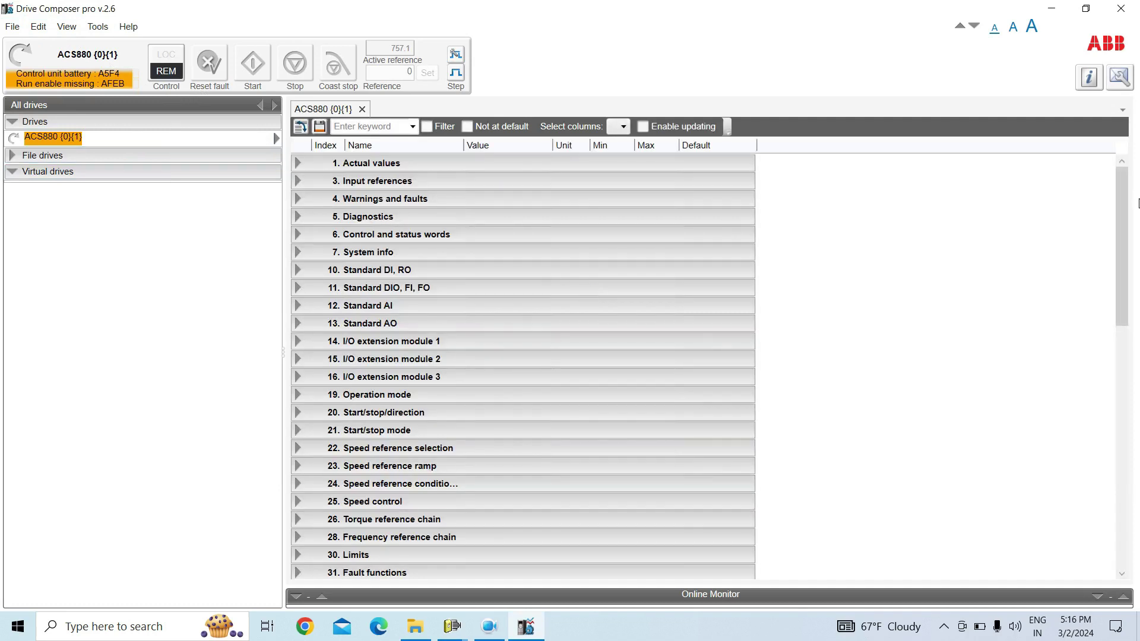
{"action": "left_click_drag", "start_coordinate": [1122, 226], "coordinate": [1083, 478]}
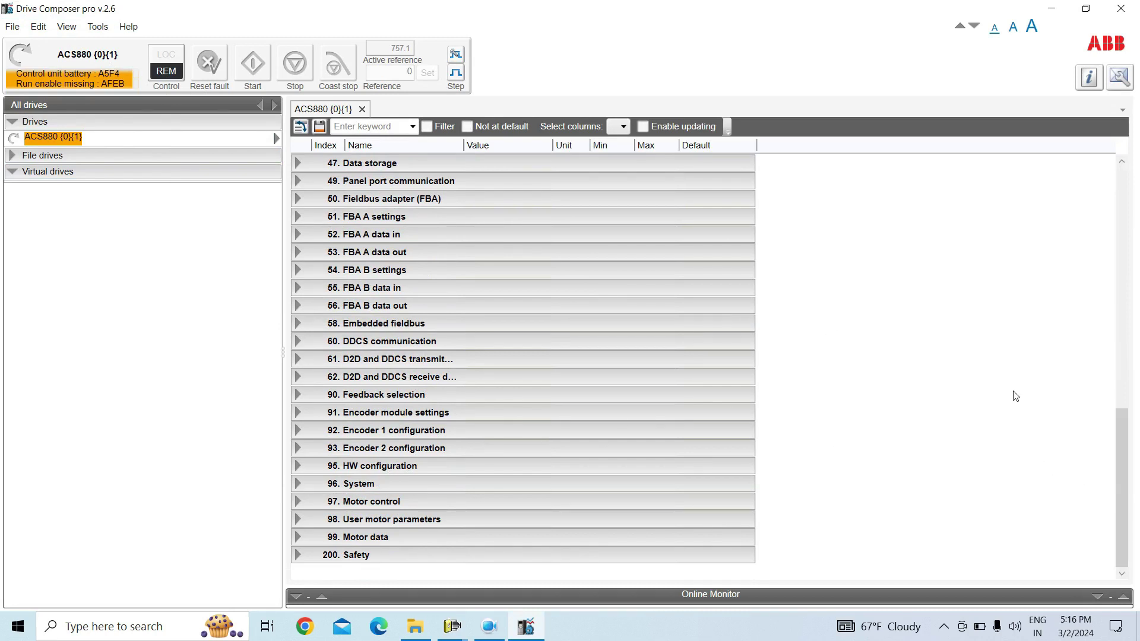
{"action": "left_click_drag", "start_coordinate": [1127, 453], "coordinate": [1111, 181]}
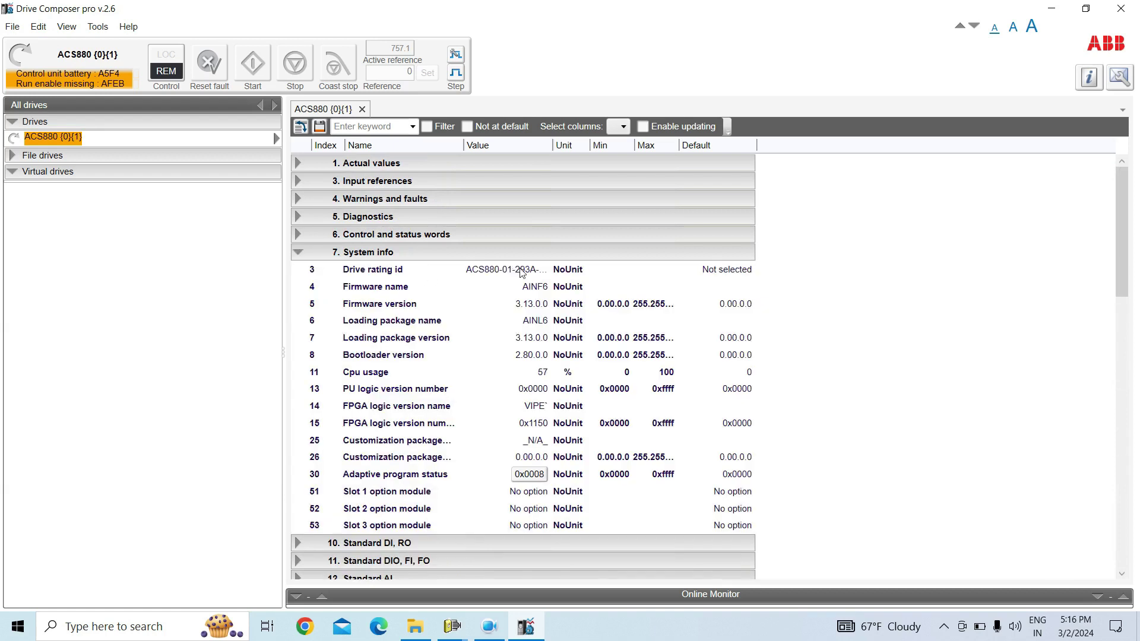
{"action": "left_click", "coordinate": [521, 272]}
{"action": "left_click_drag", "start_coordinate": [558, 145], "coordinate": [718, 145]}
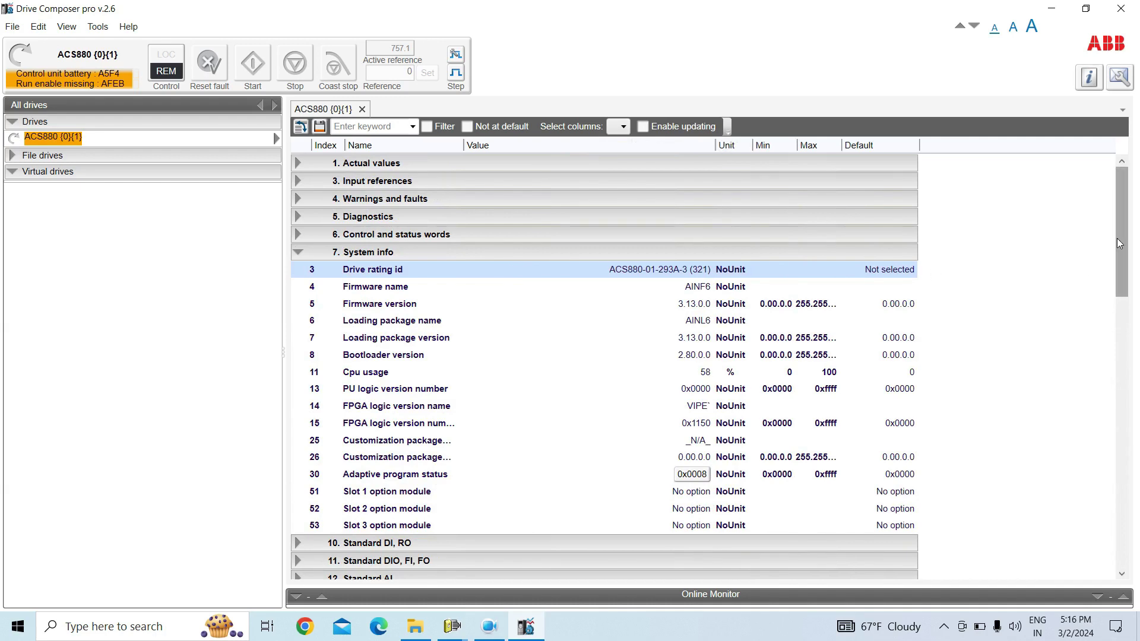
Set Control board boot in the connected drive's System group to 1, close the disconnected view, and acknowledge the parameter reload
{"action": "left_click_drag", "start_coordinate": [1122, 243], "coordinate": [1113, 590]}
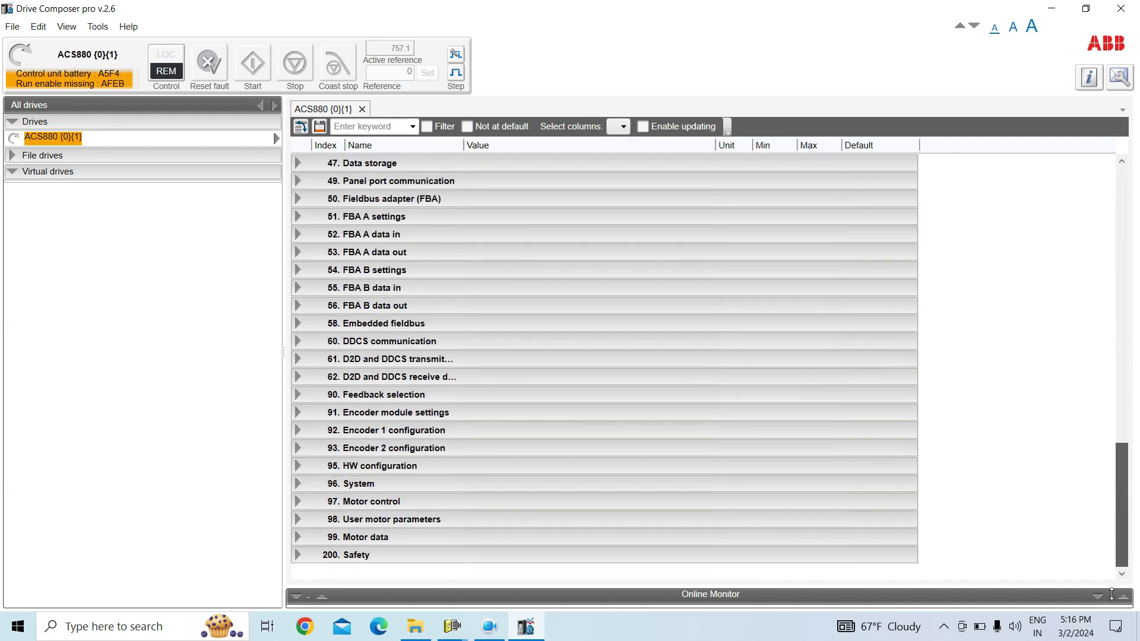
{"action": "left_click", "coordinate": [298, 484]}
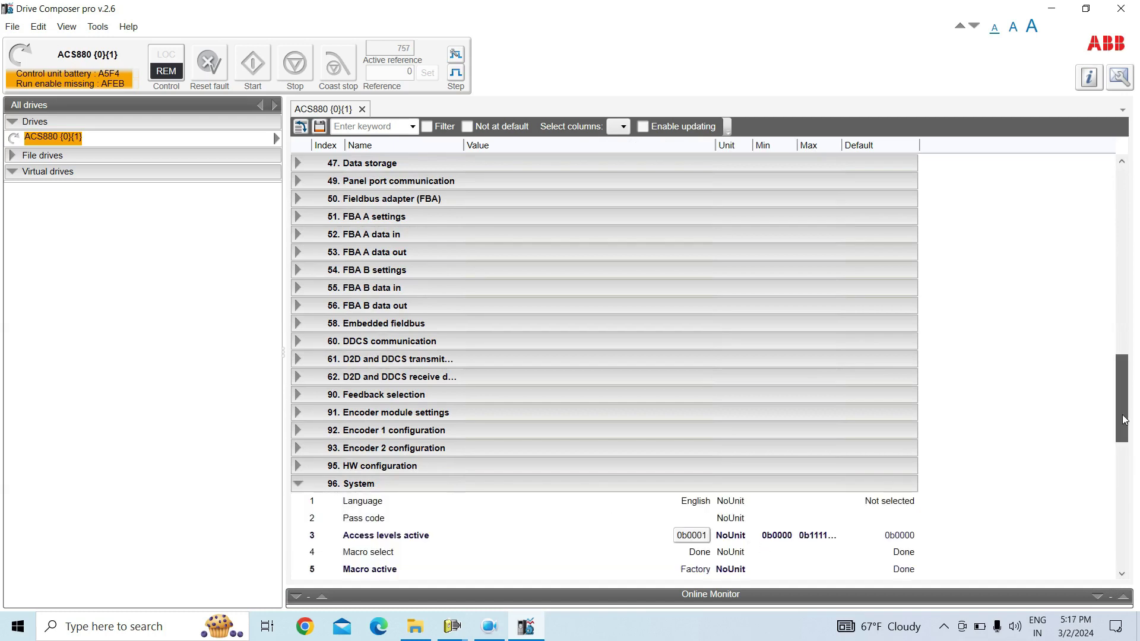
{"action": "left_click_drag", "start_coordinate": [1124, 420], "coordinate": [1126, 465]}
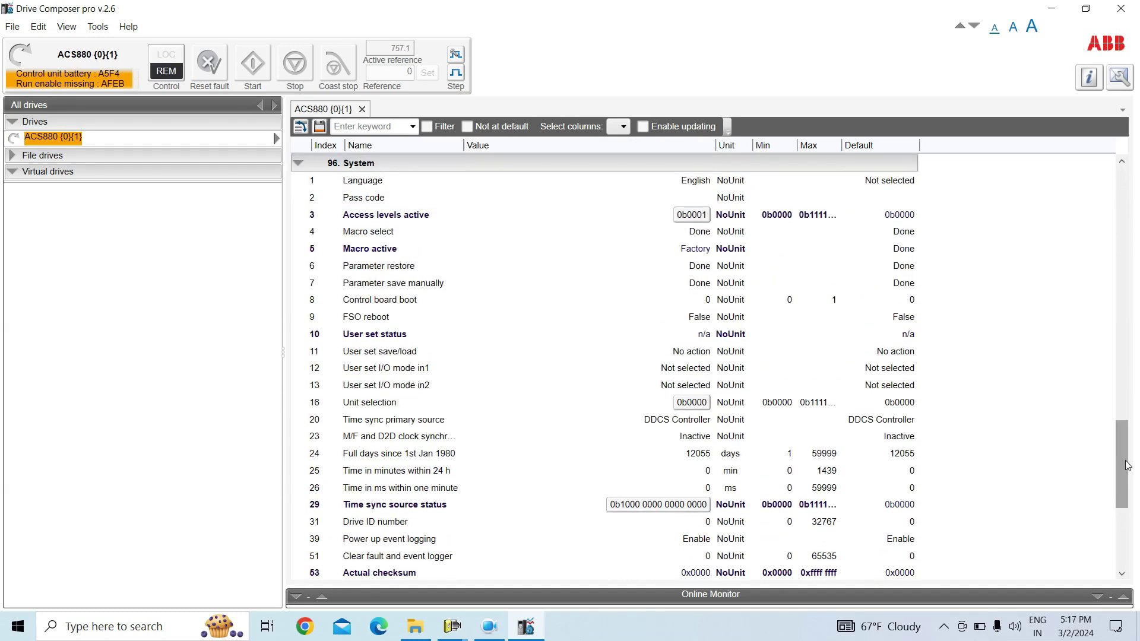
{"action": "double_click", "coordinate": [705, 301]}
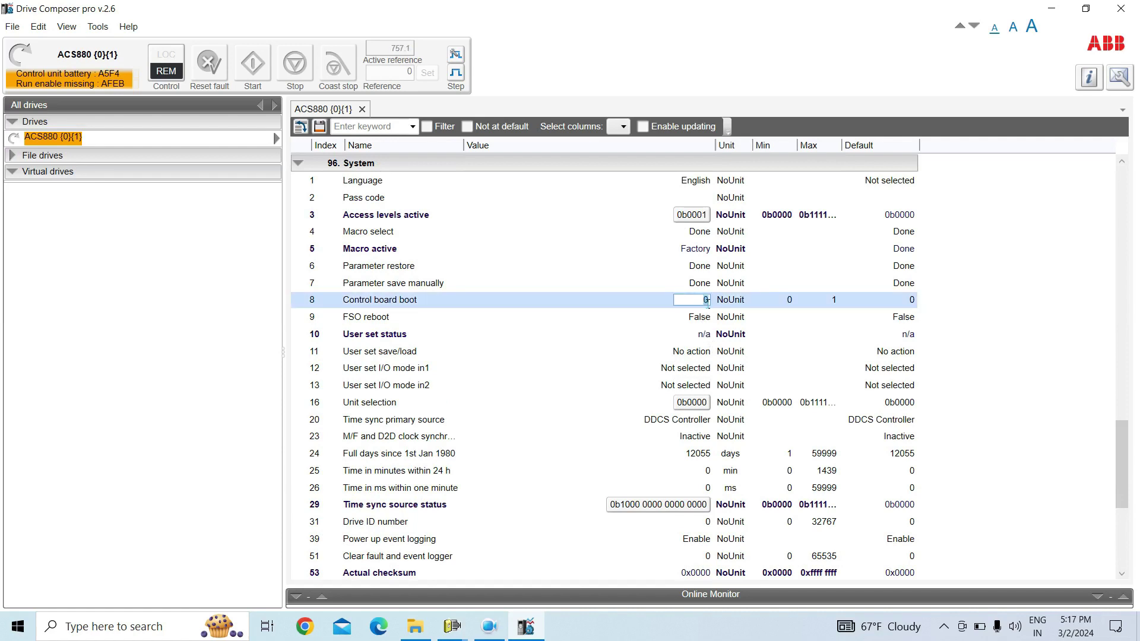
{"action": "type", "text": "1"}
{"action": "key", "text": "Return"}
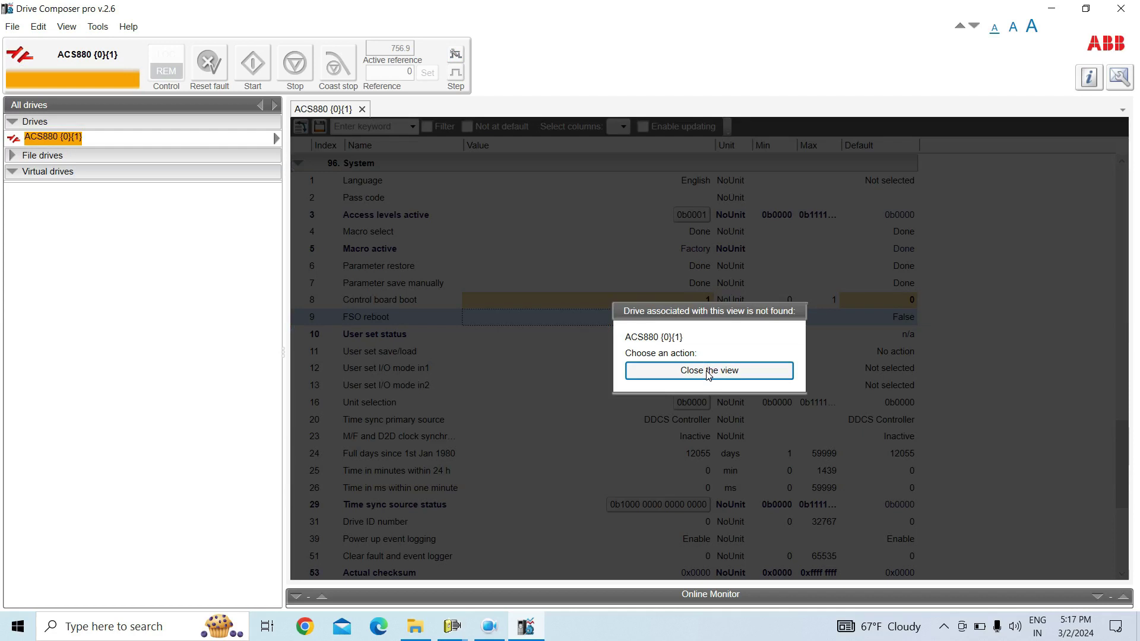
{"action": "left_click", "coordinate": [709, 372]}
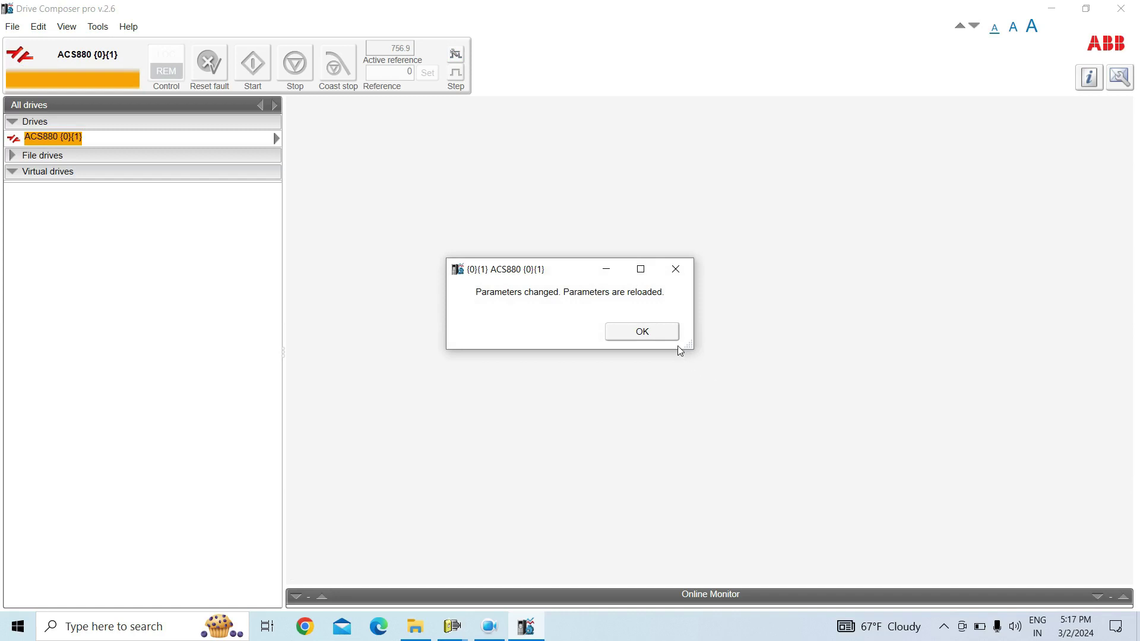
{"action": "left_click", "coordinate": [627, 329]}
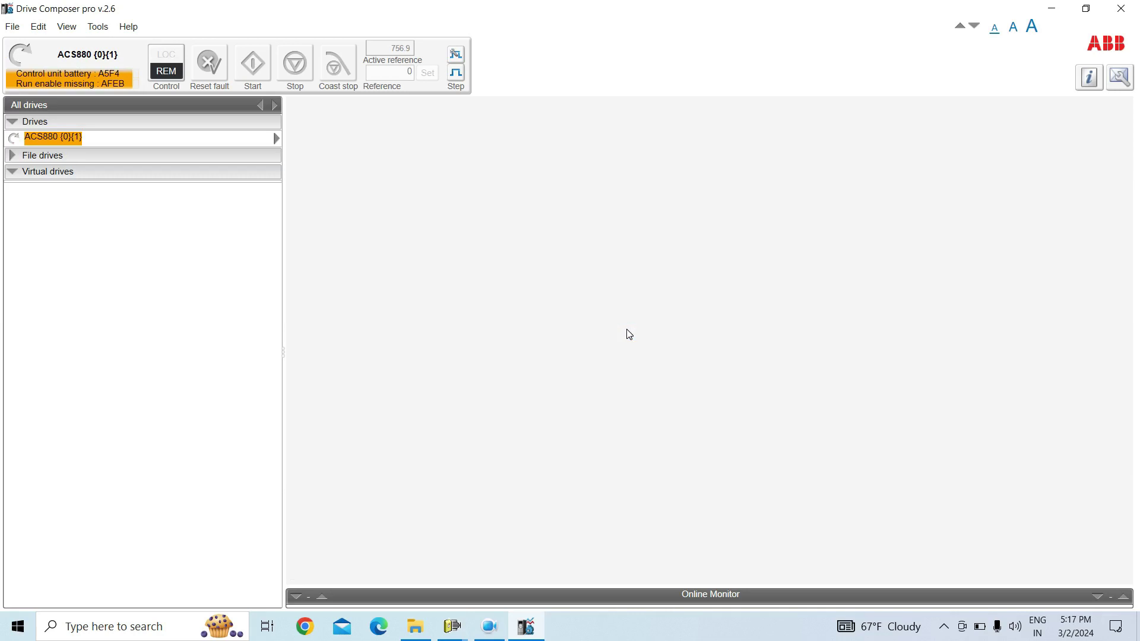
Reopen the connected ACS880 drive's parameters, check the drive rating id in group 7 System info, and collapse the group
{"action": "left_click", "coordinate": [160, 141]}
{"action": "left_click", "coordinate": [195, 158]}
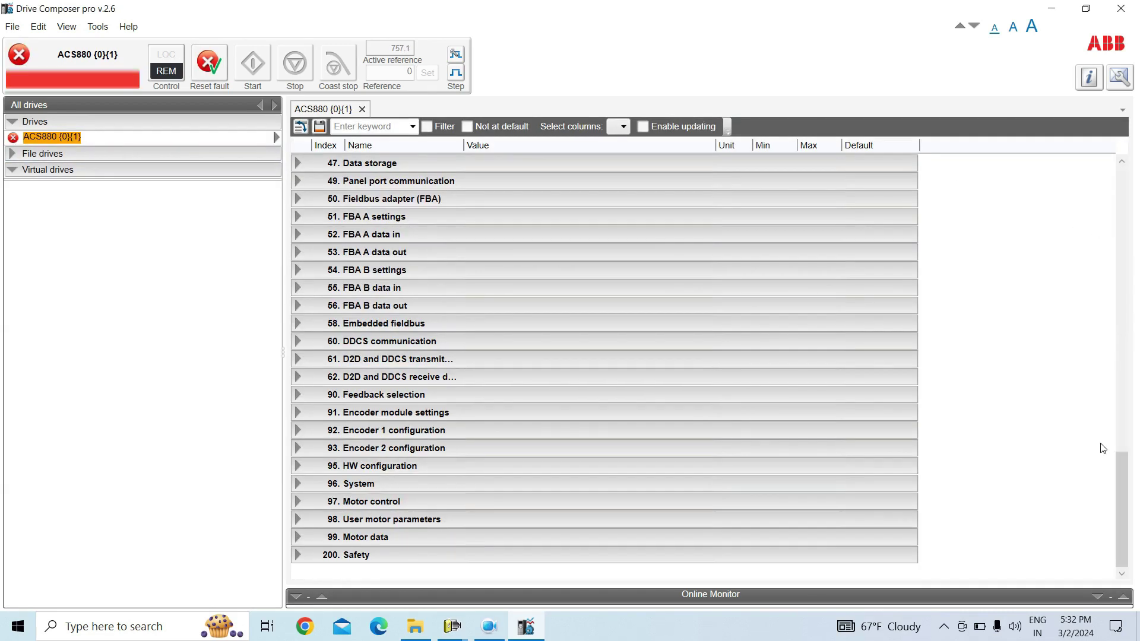
{"action": "left_click_drag", "start_coordinate": [1122, 458], "coordinate": [1120, 159]}
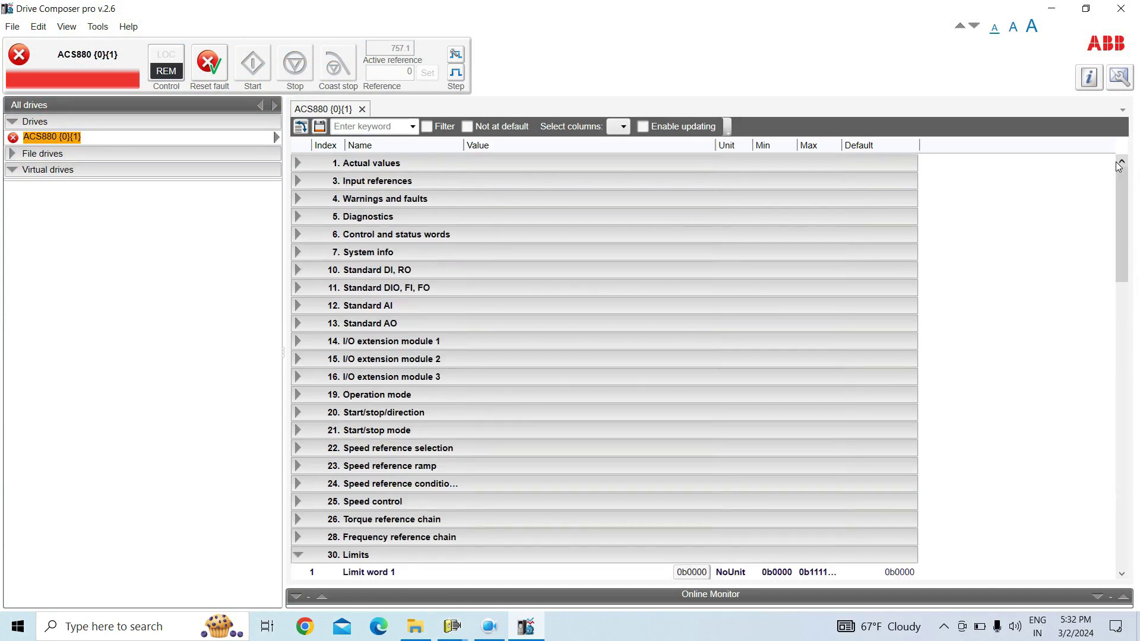
{"action": "left_click", "coordinate": [306, 257]}
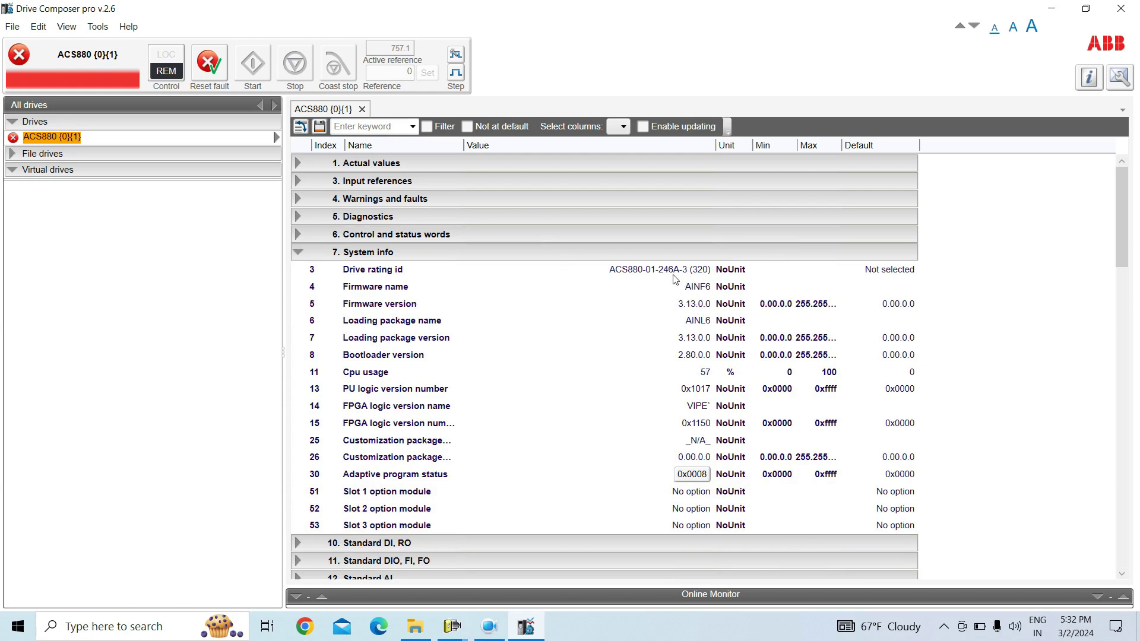
{"action": "left_click", "coordinate": [297, 252]}
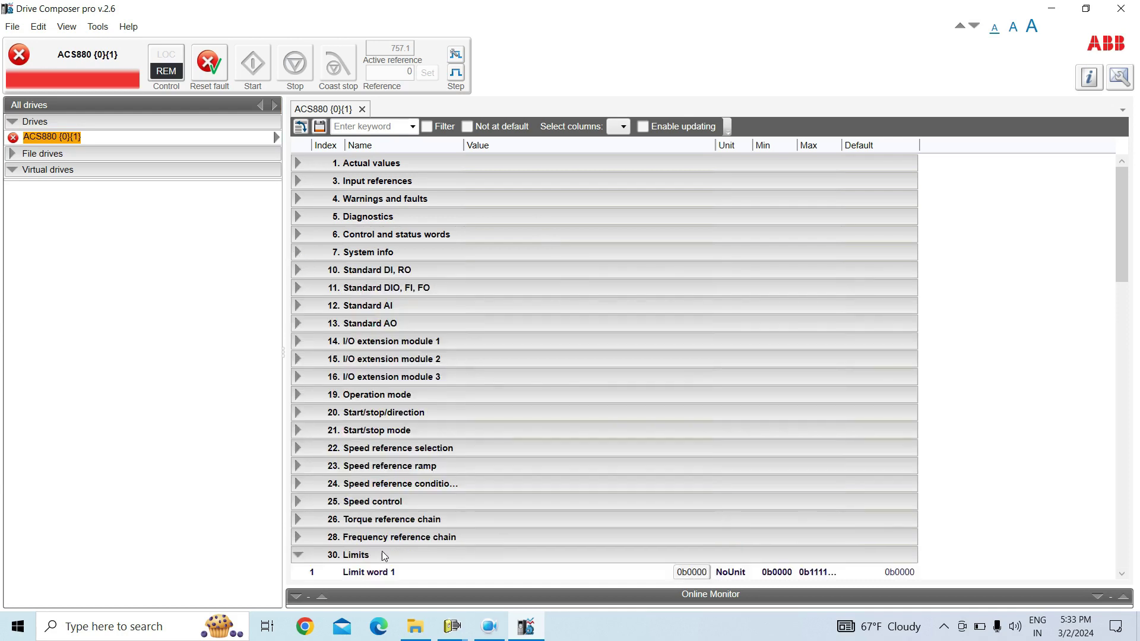
Expand parameter group 96 System in the connected ACS880 drive's parameter list
{"action": "left_click_drag", "start_coordinate": [1121, 228], "coordinate": [1107, 386]}
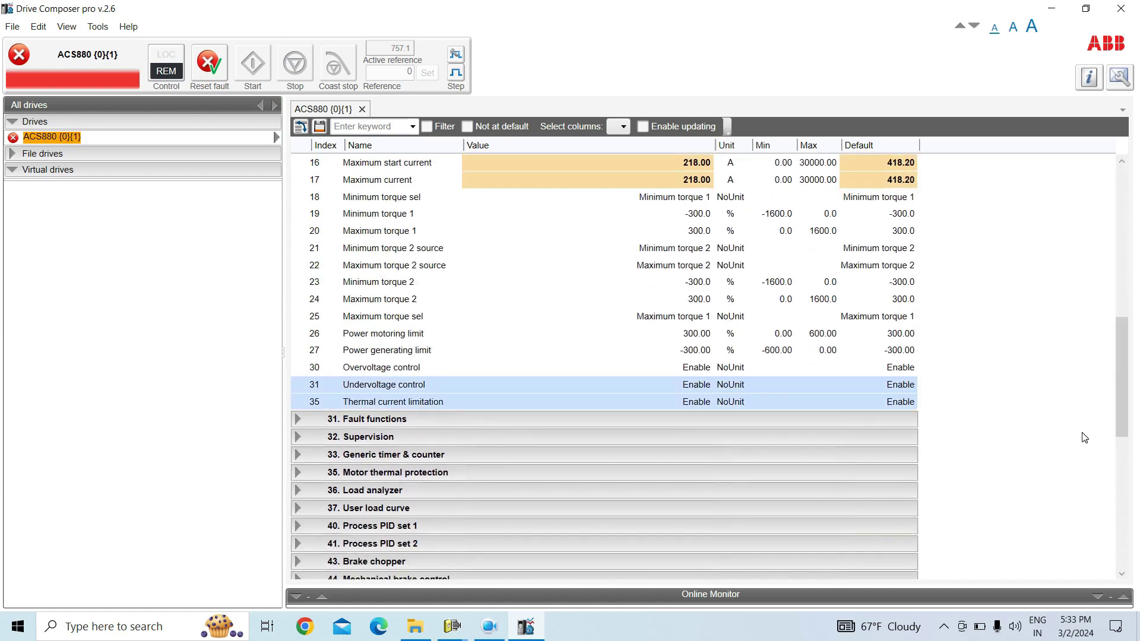
{"action": "left_click_drag", "start_coordinate": [1116, 406], "coordinate": [1078, 526]}
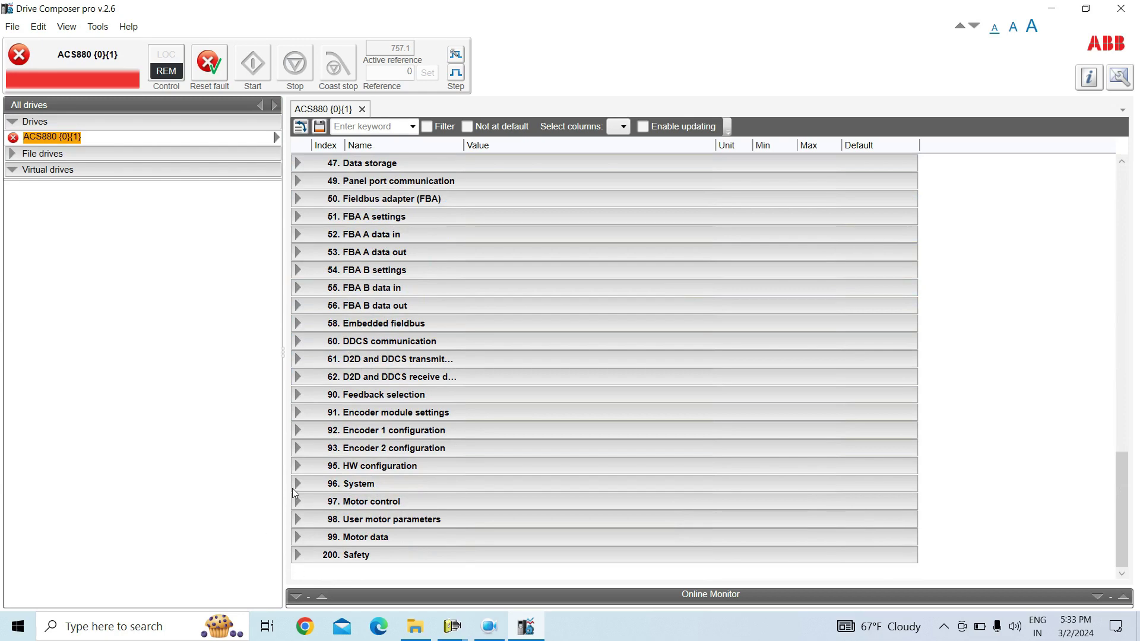
{"action": "left_click", "coordinate": [297, 485]}
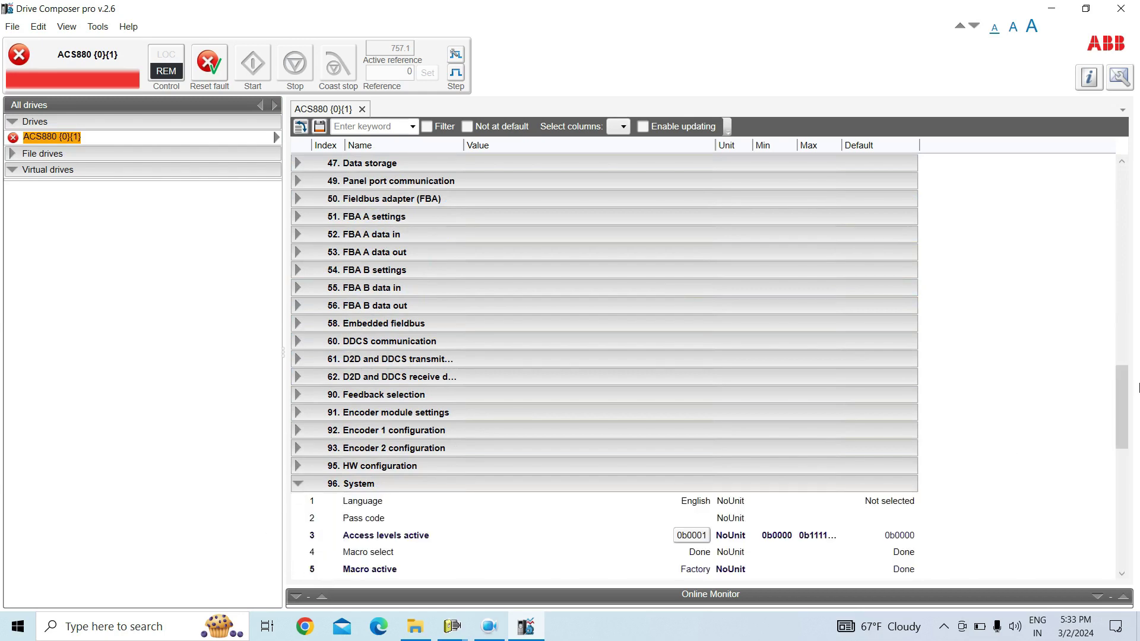